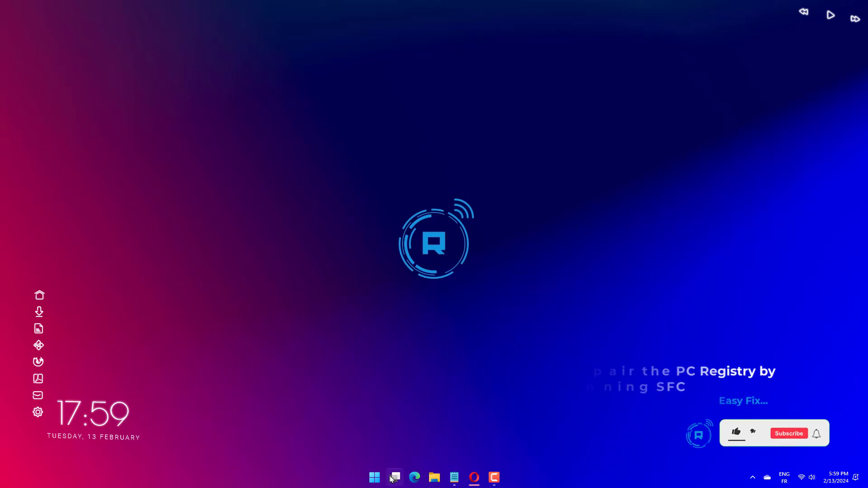
Launch Command Prompt as administrator from a cmd search and run sfc /scannow
left_click(374, 477)
type("cmd")
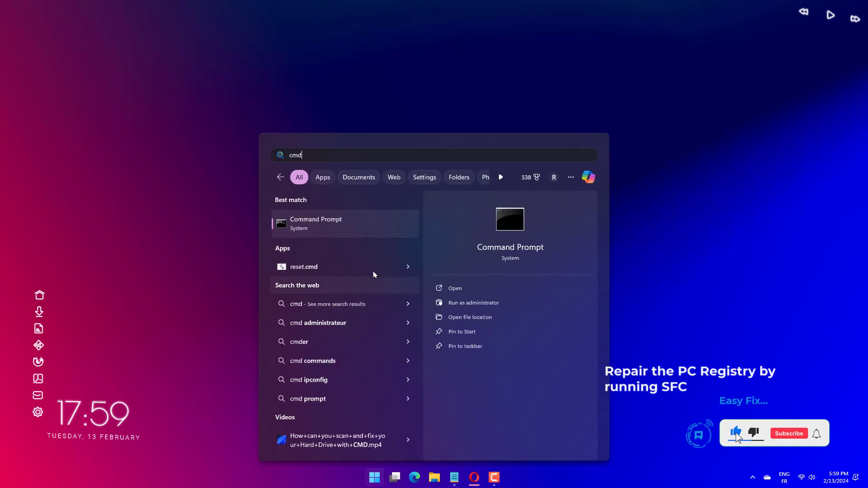
right_click(370, 236)
left_click(389, 248)
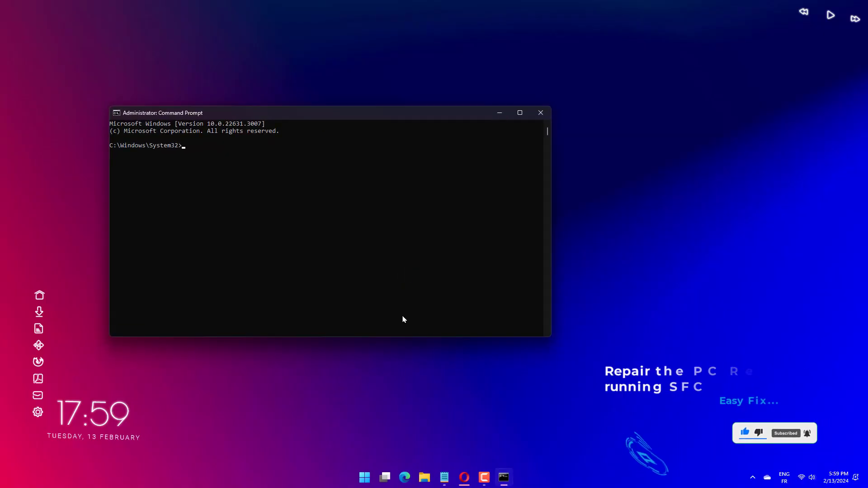
type("sfc/scannow")
key("Return")
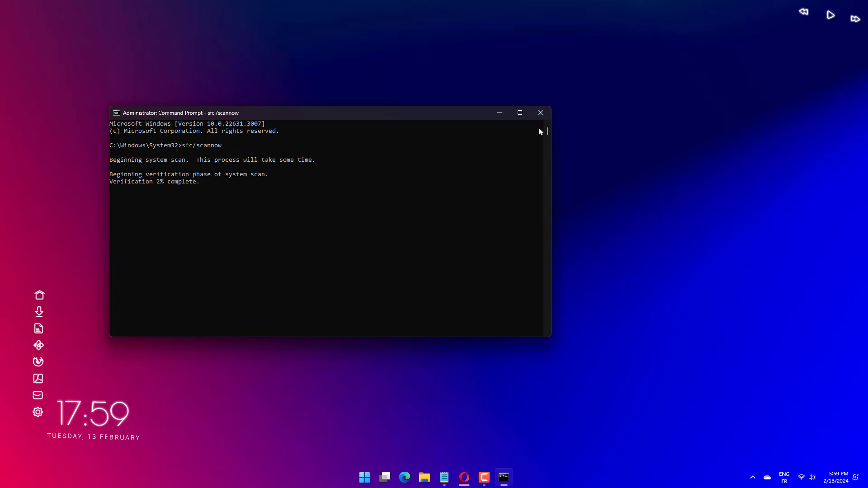
left_click(541, 113)
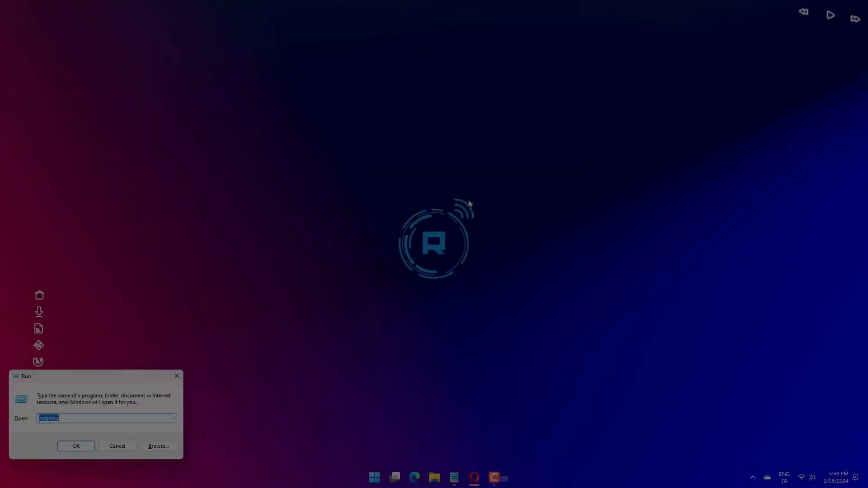
type("services.msc")
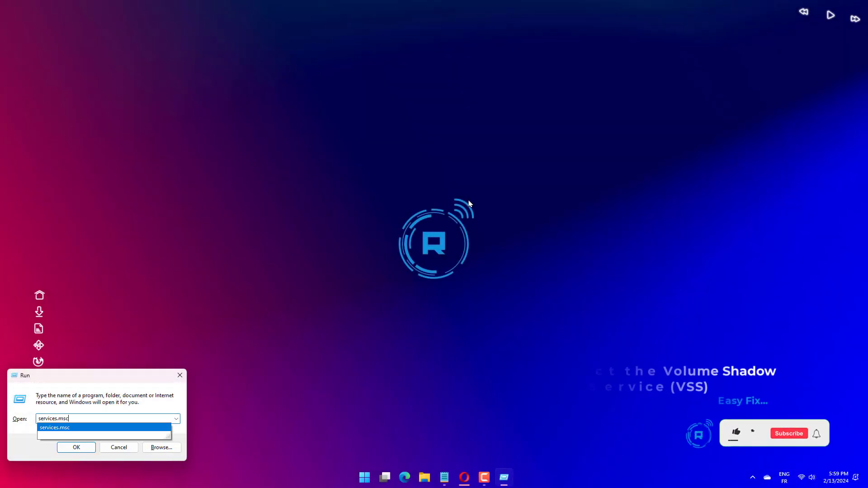
key("Return")
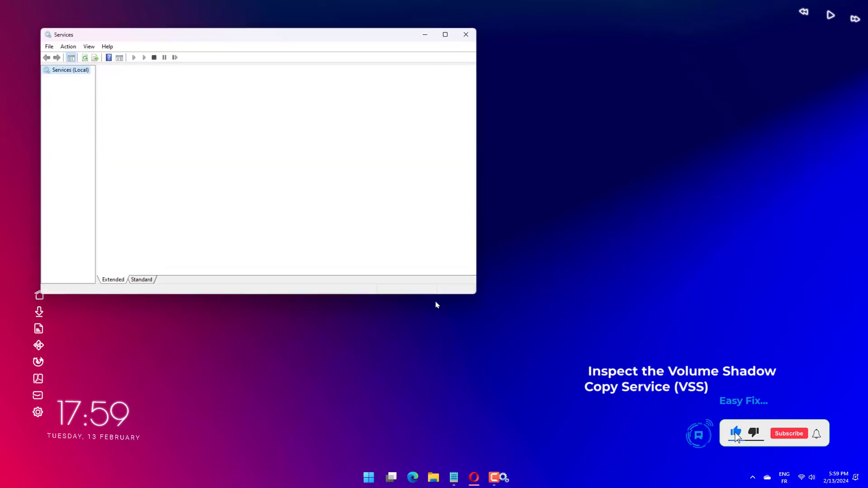
scroll(362, 224, "down", 20)
scroll(362, 224, "down", 20)
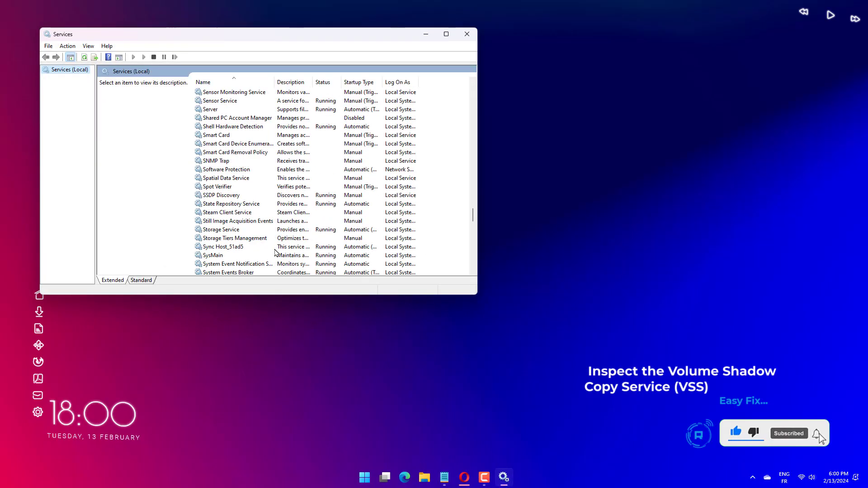
scroll(231, 230, "up", 8)
scroll(231, 230, "up", 12)
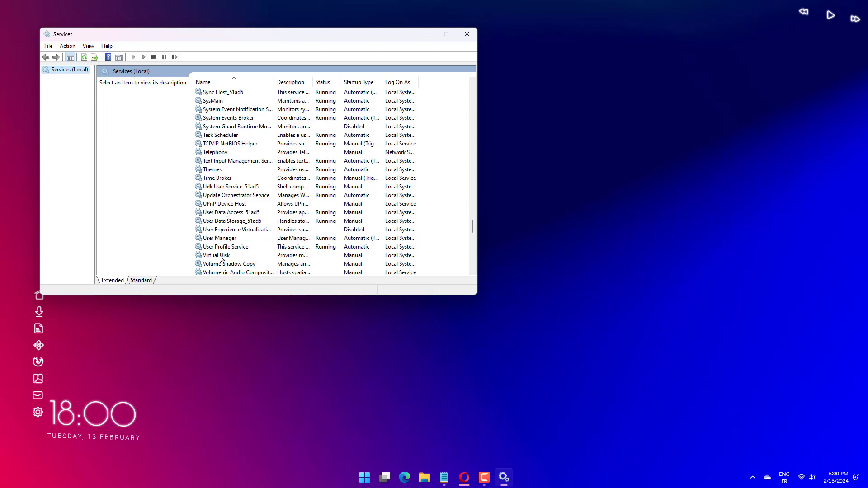
left_click(218, 255)
scroll(226, 235, "down", 8)
scroll(235, 216, "up", 5)
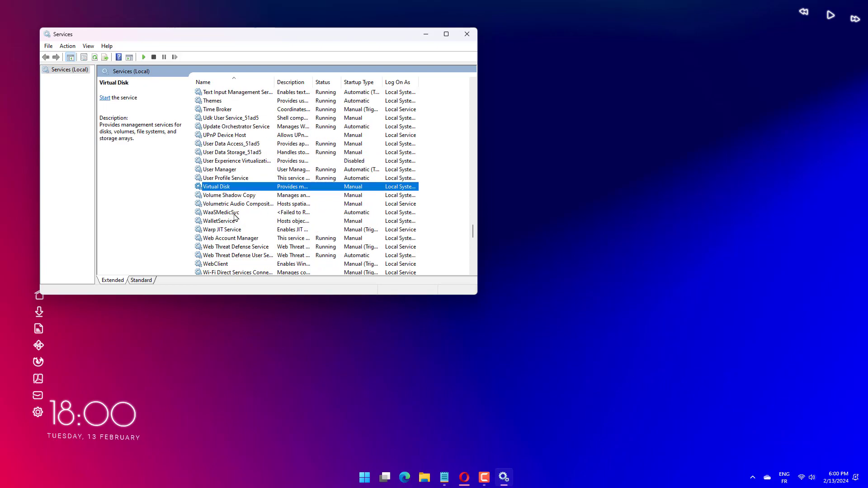
left_click(244, 195)
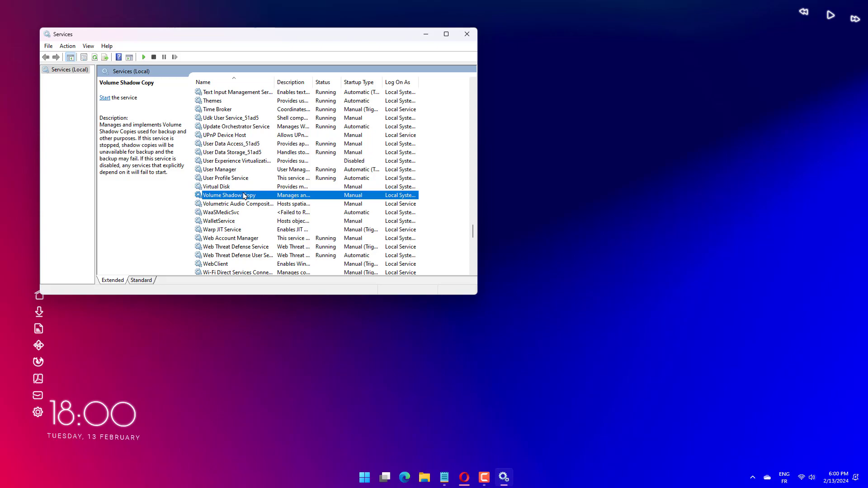
double_click(242, 196)
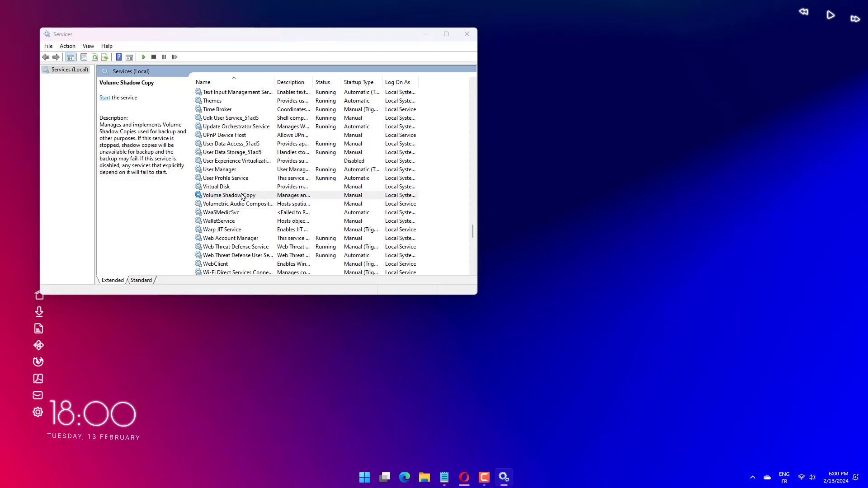
left_click(267, 157)
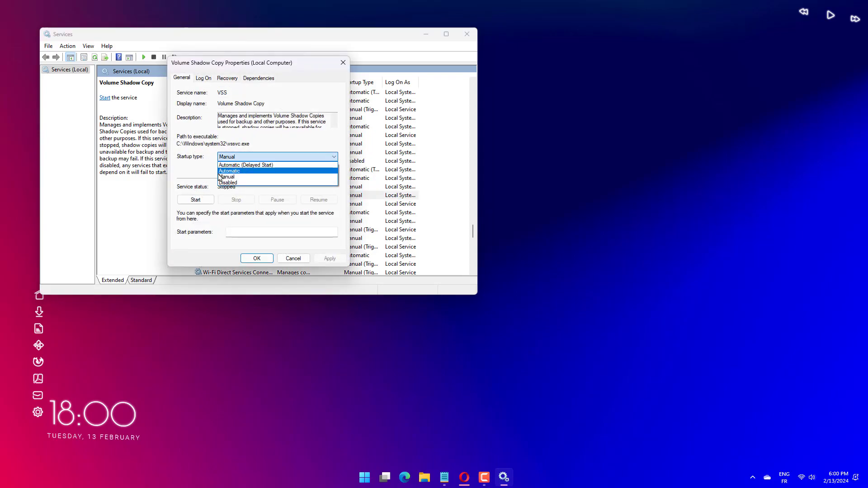
left_click(250, 177)
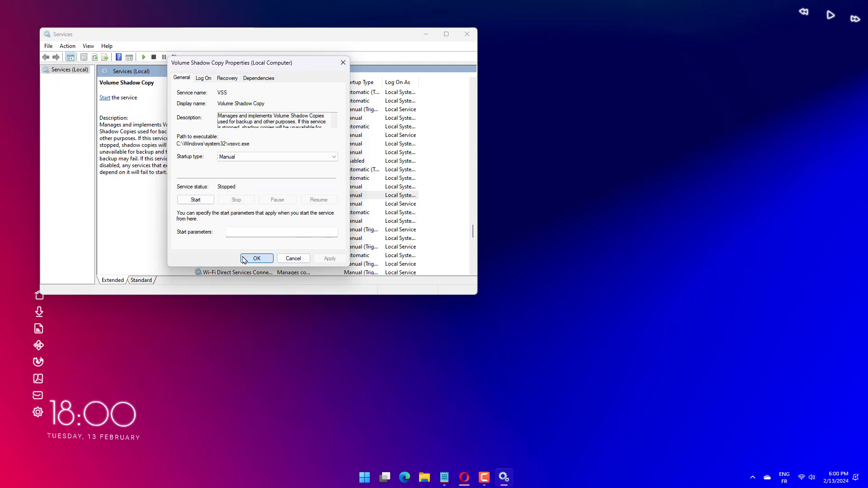
left_click(256, 258)
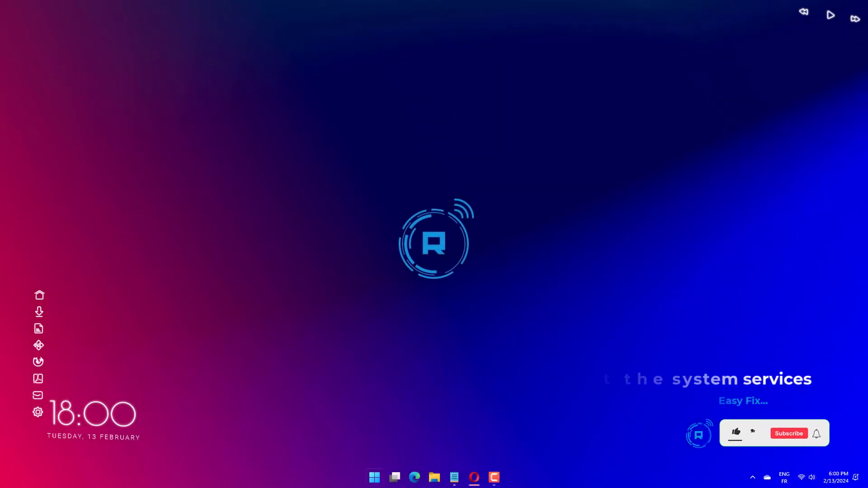
Open Command Prompt as administrator from a Start search for cmd
left_click(373, 480)
type("cmd")
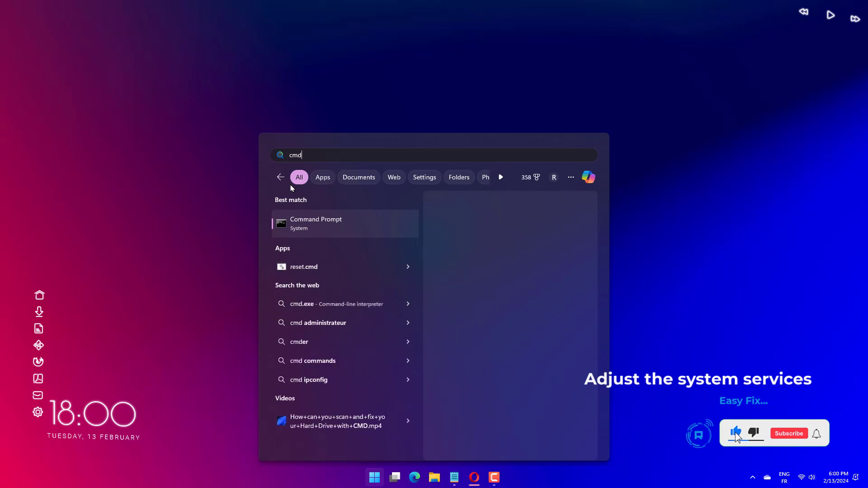
right_click(331, 225)
left_click(389, 237)
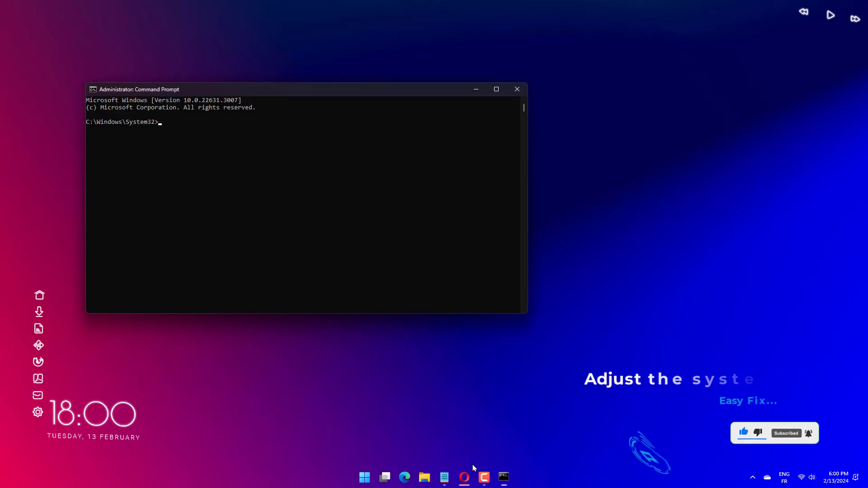
Stop wuauserv, cryptSvc, bits and appIDsvc with net stop, then close the window
key("Return")
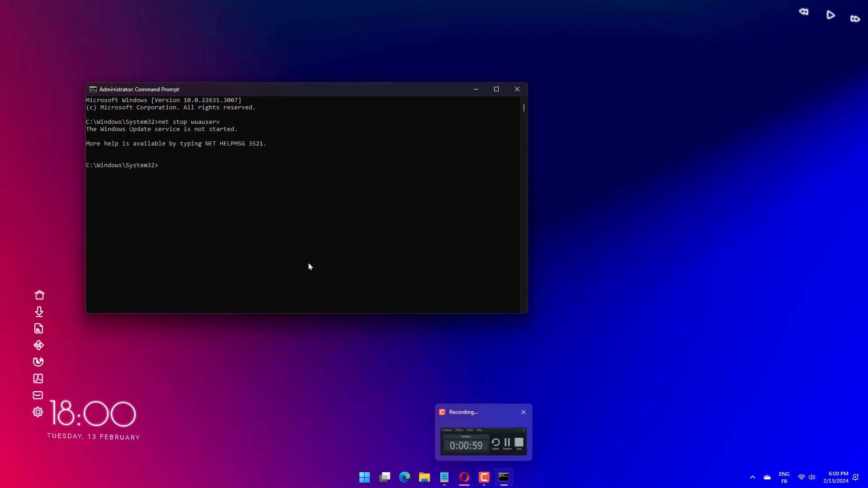
type("net stop cryptSvc")
key("Return")
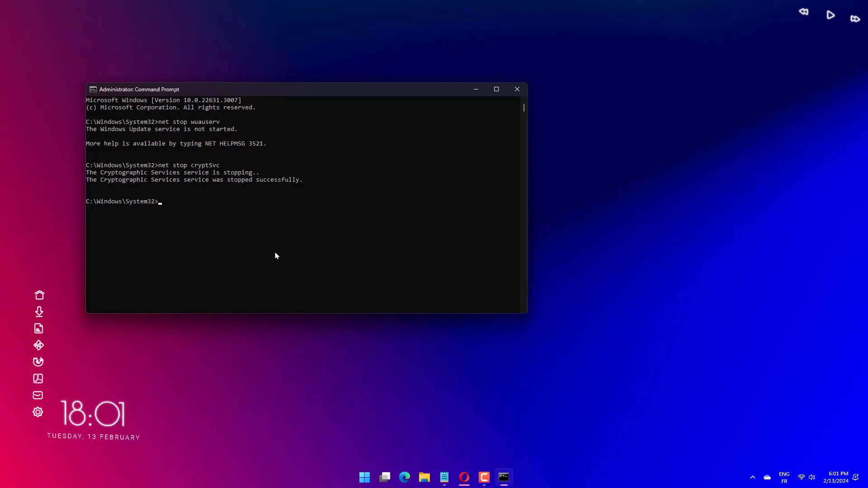
type("net stop bits")
key("Return")
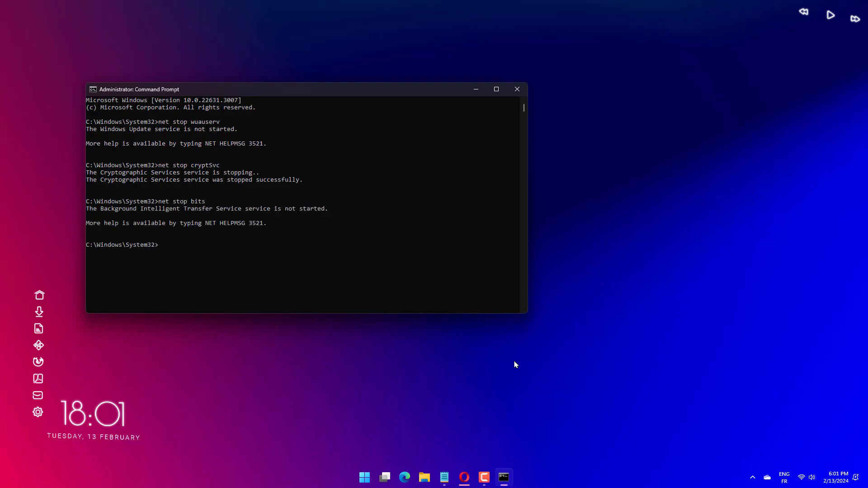
type("net stop appIDsvc")
key("Return")
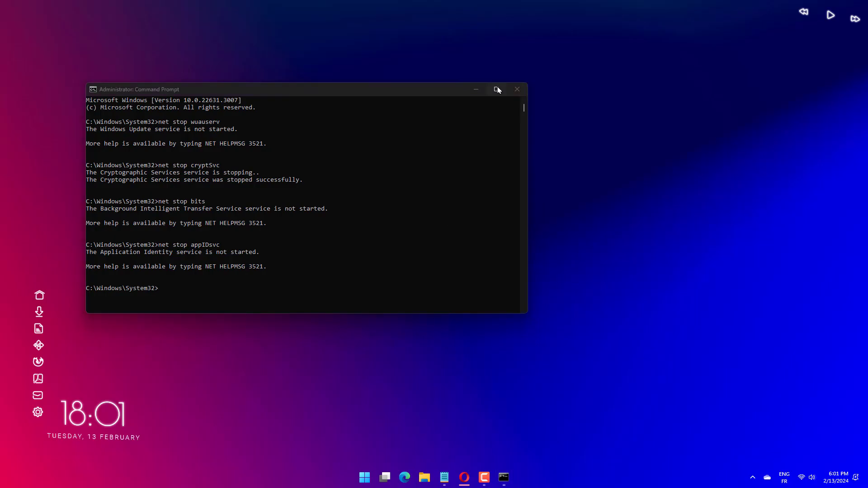
left_click(518, 90)
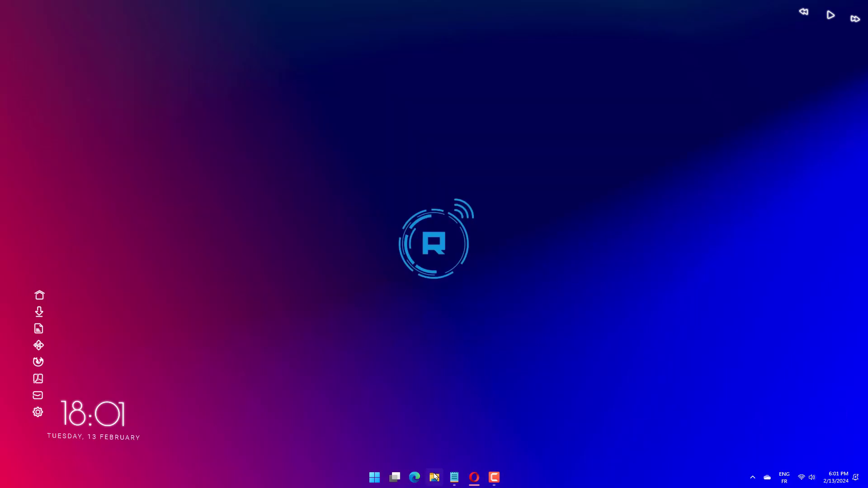
Open File Explorer and navigate to C:\Windows\System32, where the catroot2 folder is
key("super+e")
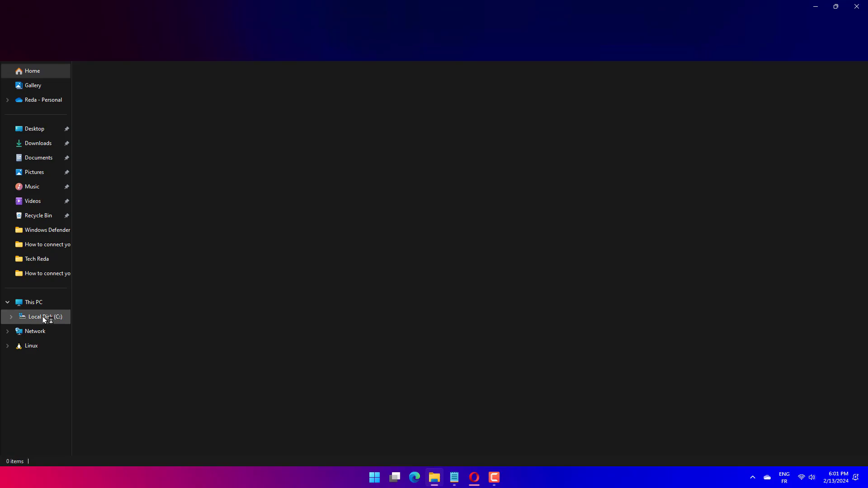
left_click(43, 317)
left_click(223, 27)
type("C:\\Windows\\System32\\catroot2")
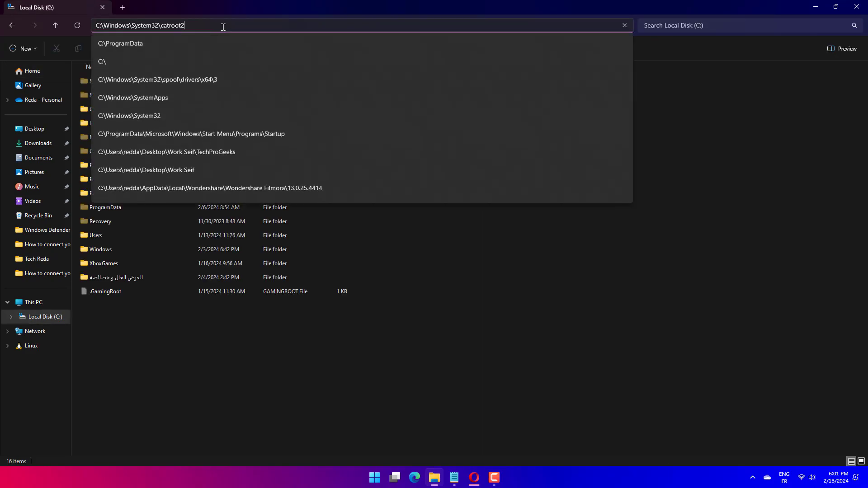
key("Return")
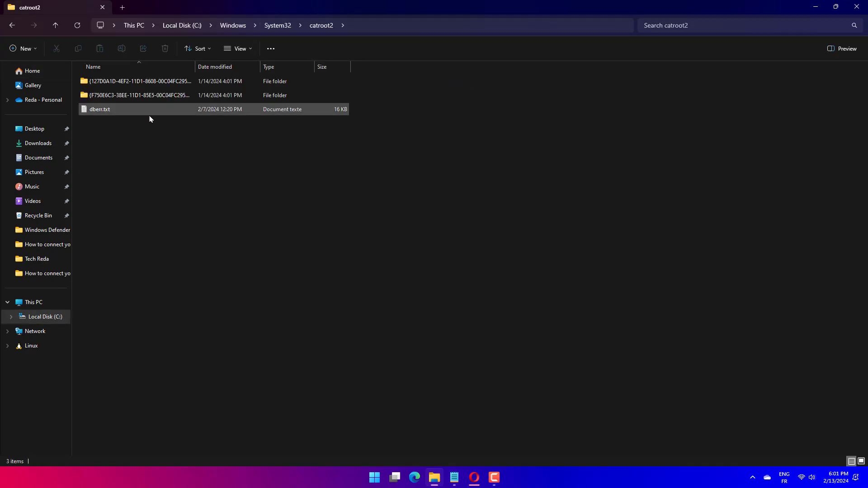
left_click(278, 25)
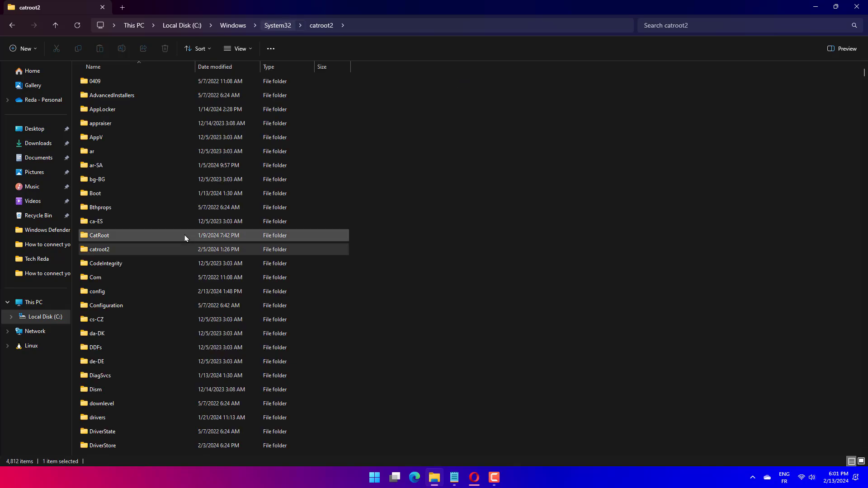
Rename catroot2 to catroot2.old and close File Explorer
key("shift+F10")
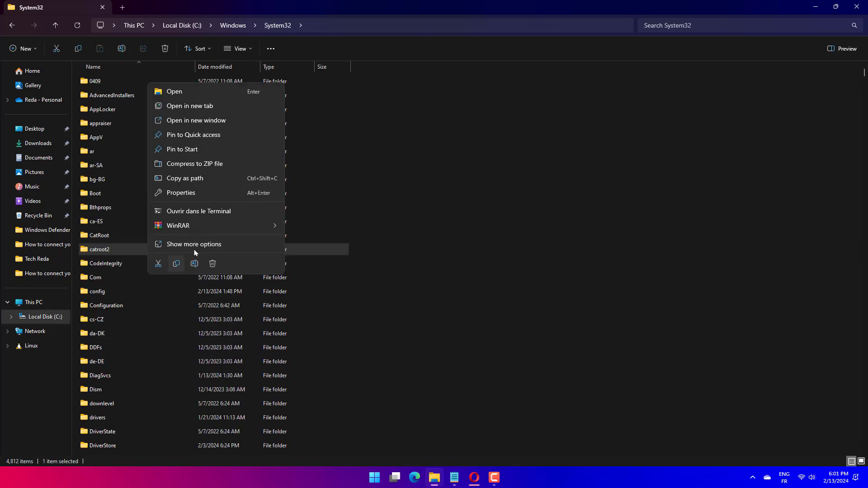
left_click(194, 263)
left_click(114, 253)
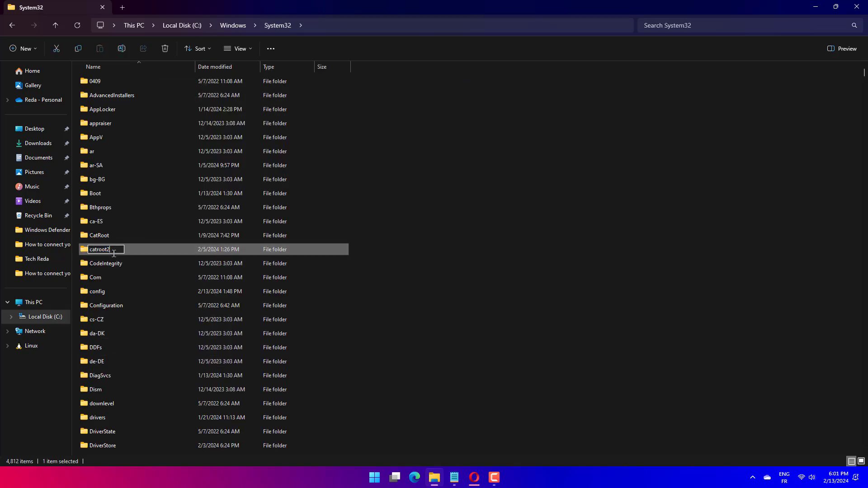
type(".old")
key("Return")
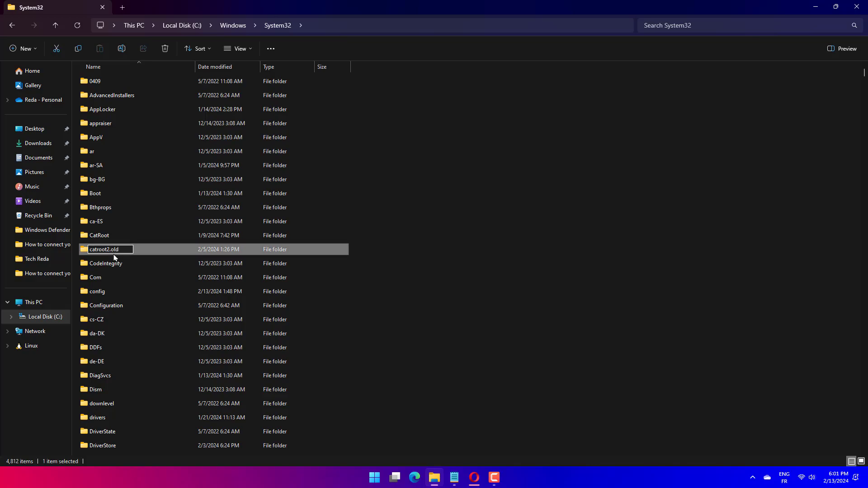
key("alt+F4")
Search 'command' in Start and try running Command Prompt as administrator
left_click(369, 482)
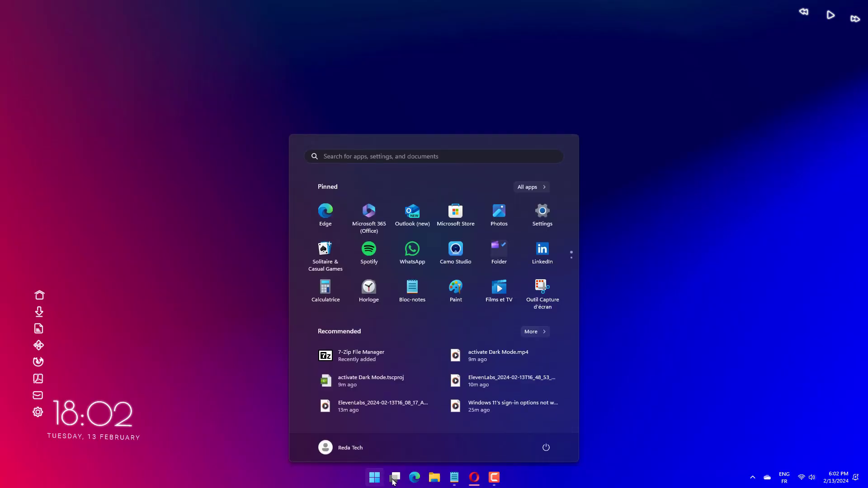
type("command")
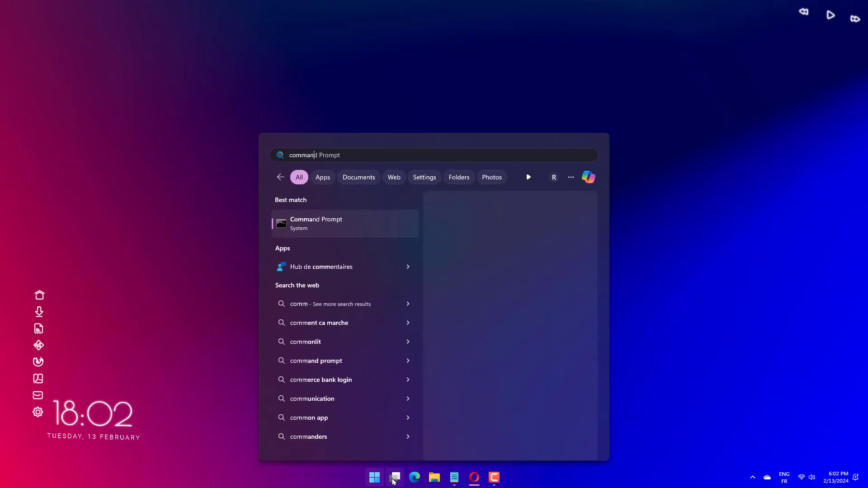
right_click(399, 233)
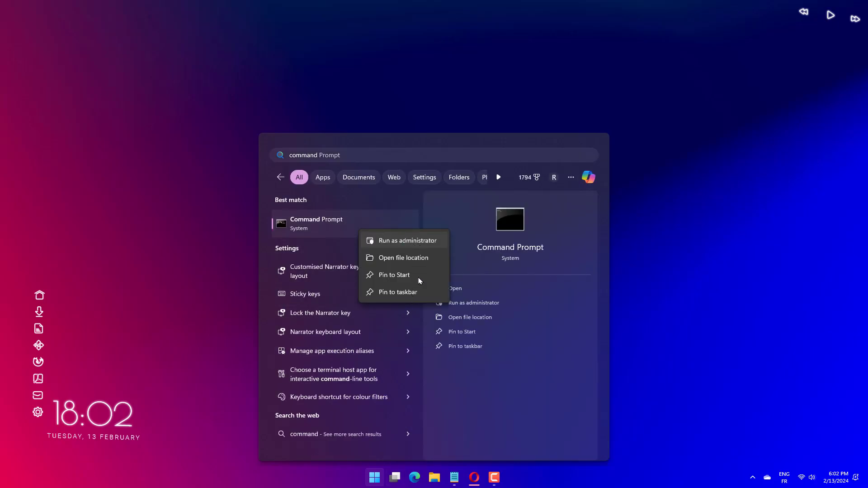
left_click(425, 176)
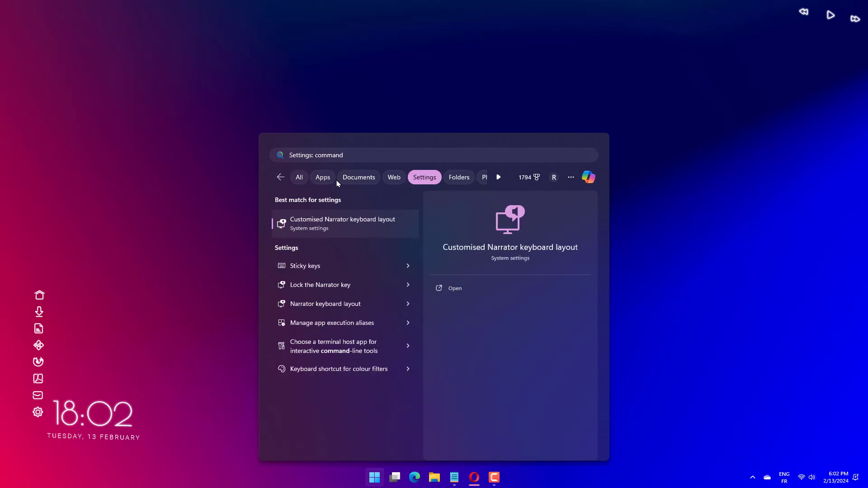
Run net start for wuauserv, cryptSvc, bits, msiserver and appIDsvc
type("net start wuauserv")
key("Return")
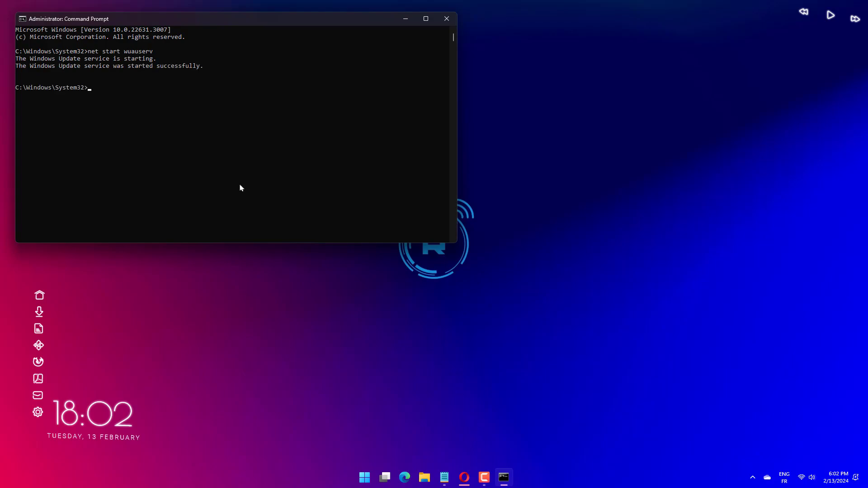
type("net start cryptSvc")
key("Return")
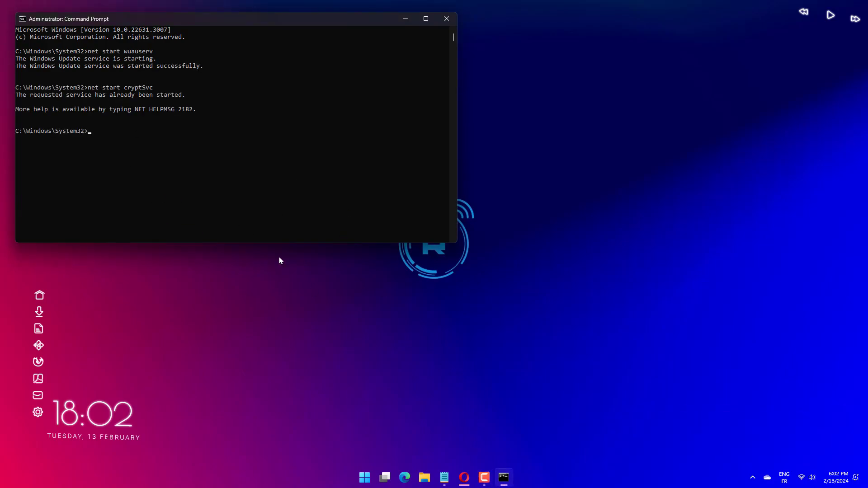
type("net start bits")
key("Return")
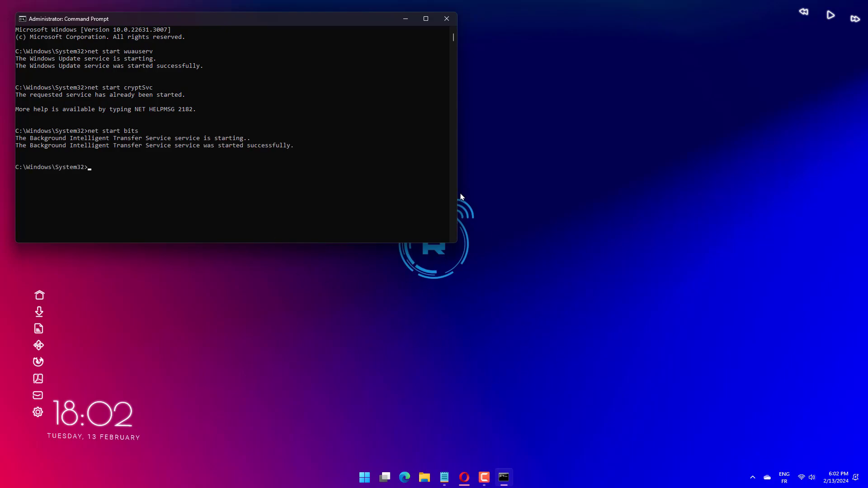
type("net start msiserver")
key("Return")
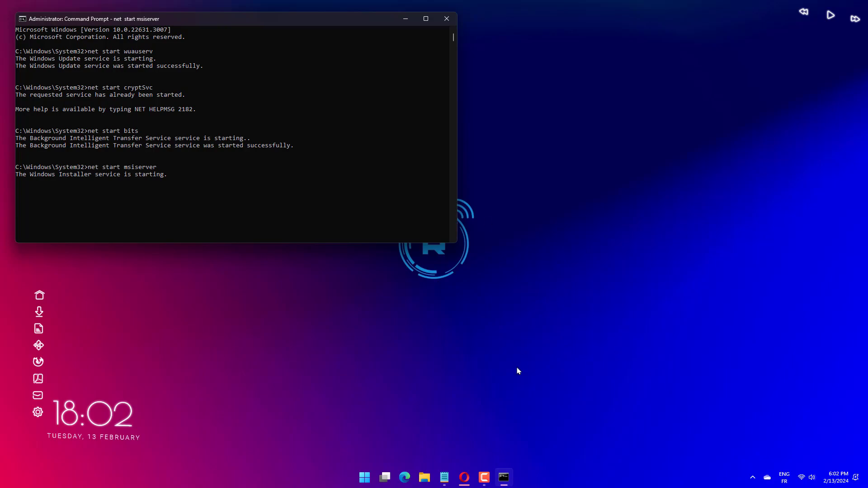
type("net start appIDsvc")
key("Return")
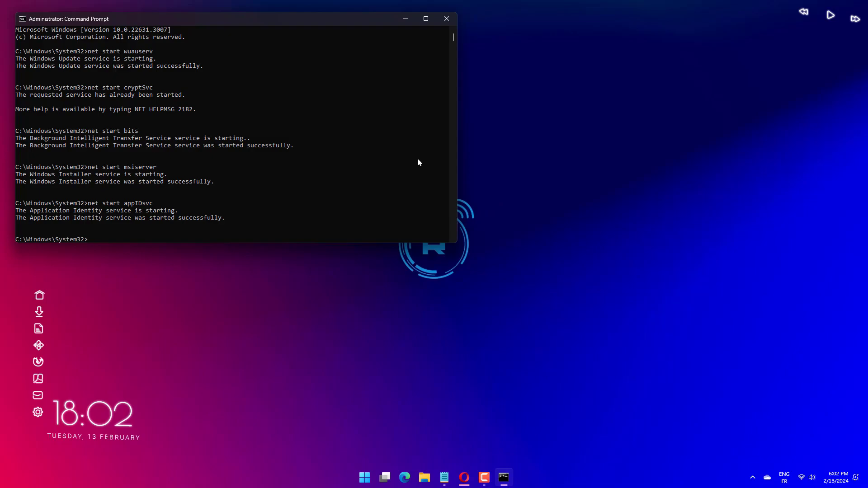
Close Command Prompt, launch PowerShell as administrator and paste wuauclt.exe /updatenow
left_click(446, 18)
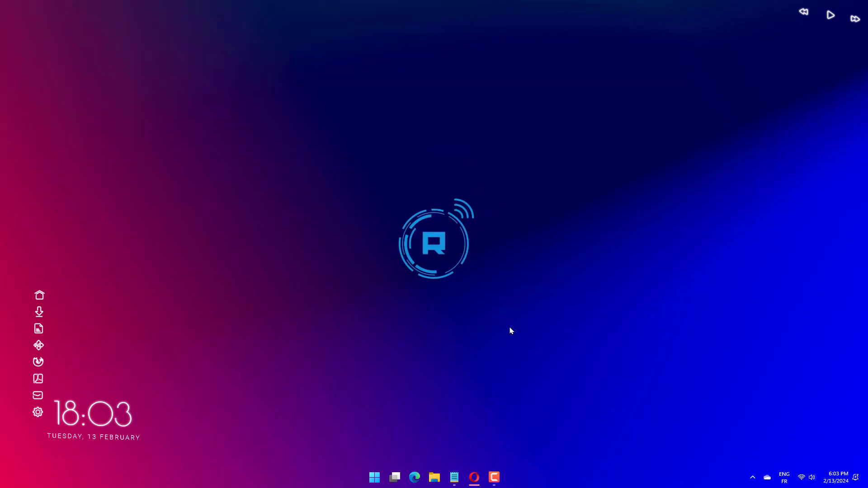
left_click(378, 476)
type("powe")
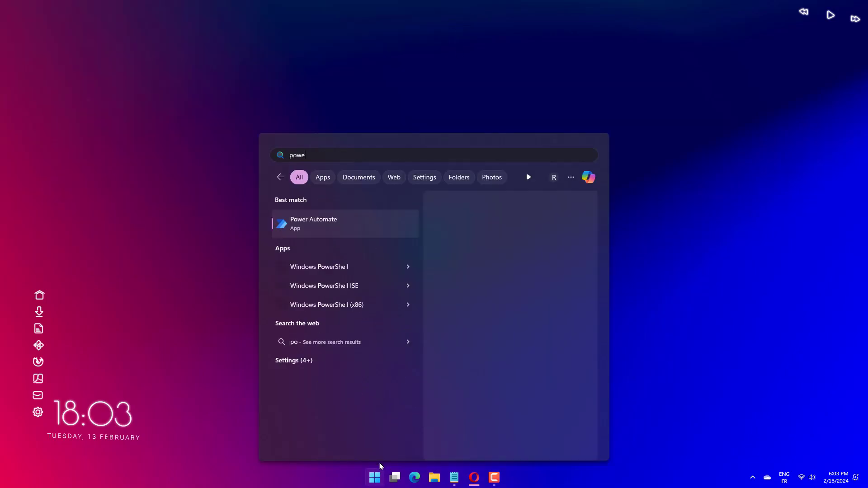
type("rshell")
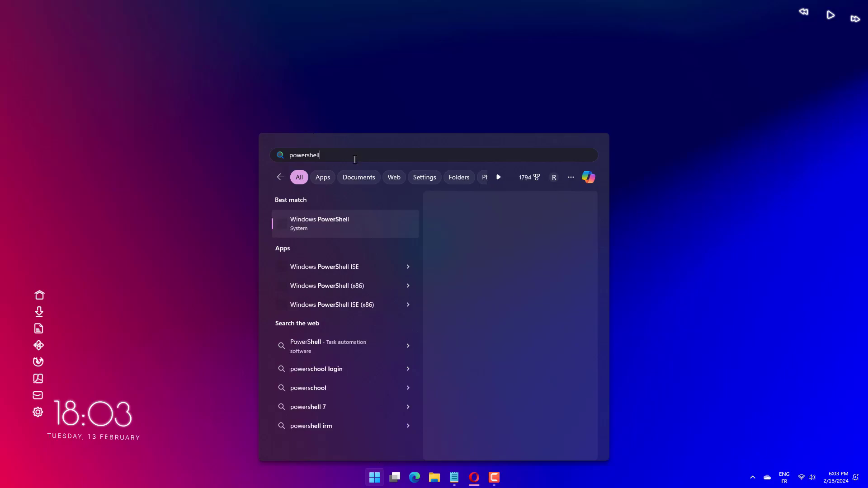
right_click(393, 231)
left_click(409, 237)
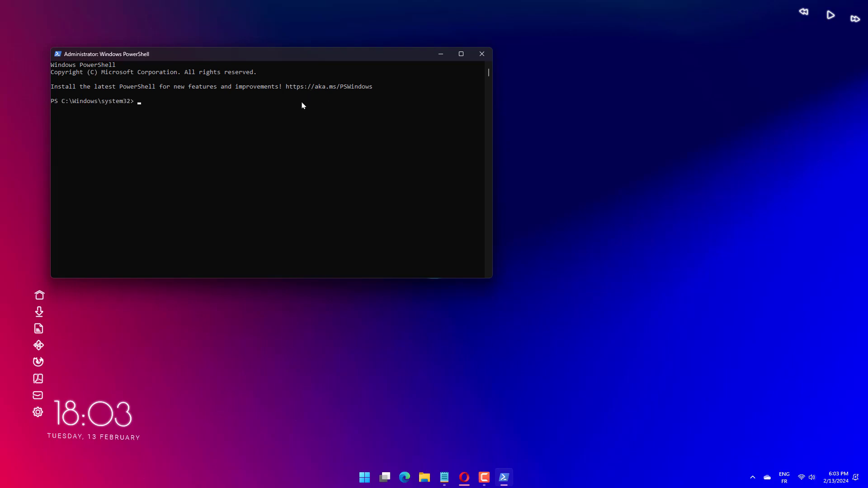
type("wuauclt.exe /updatenow")
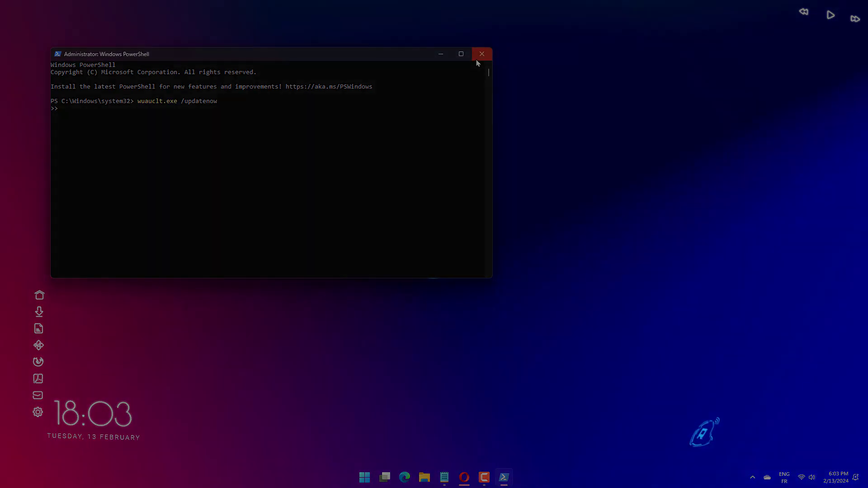
Close PowerShell, view the Photos app's Uninstall option in Start, then open Settings
left_click(482, 54)
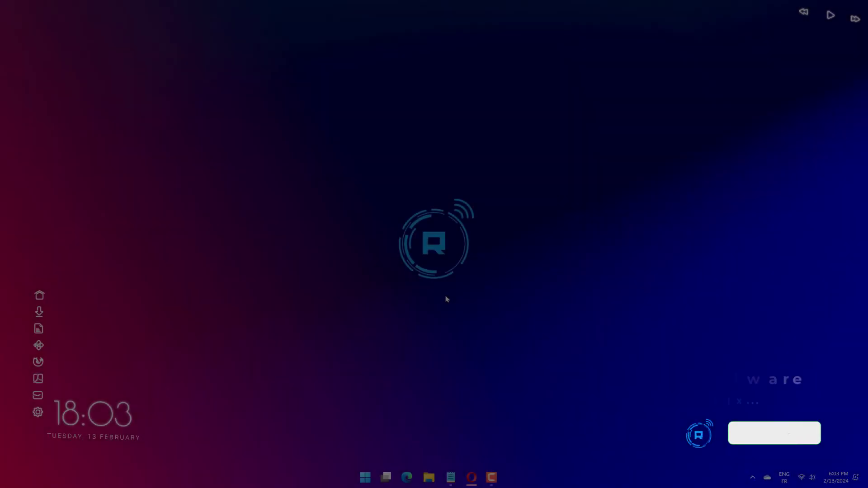
left_click(370, 483)
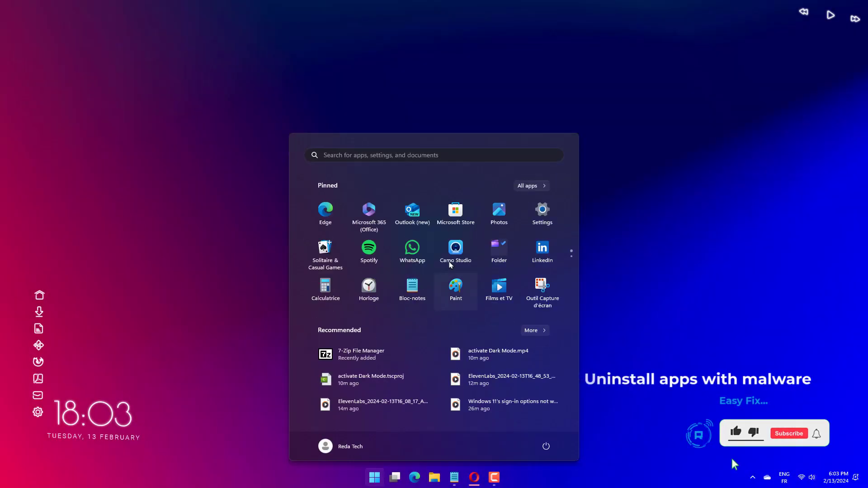
right_click(488, 230)
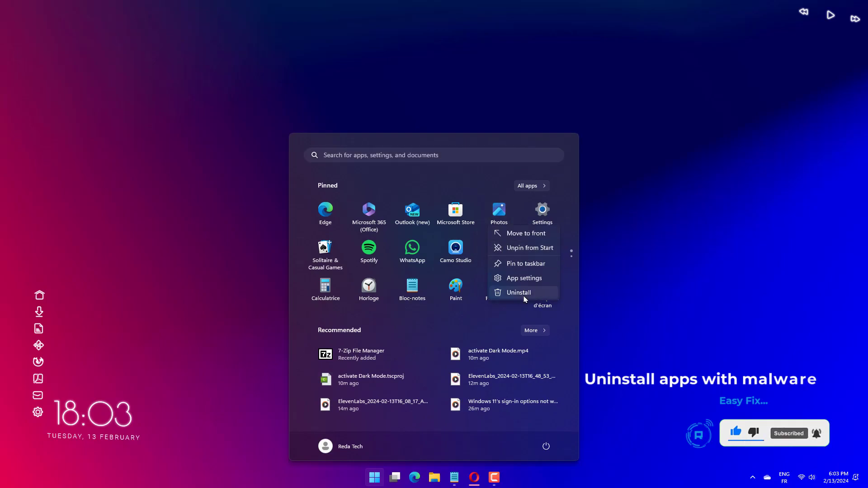
left_click(668, 271)
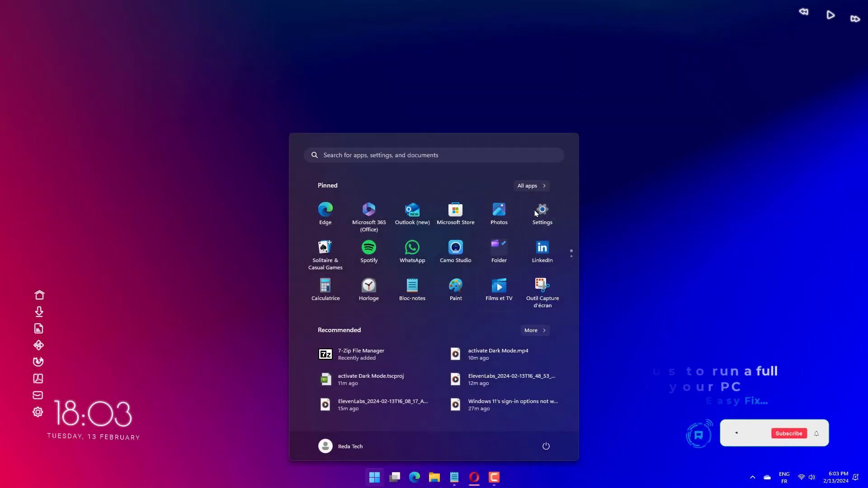
left_click(536, 213)
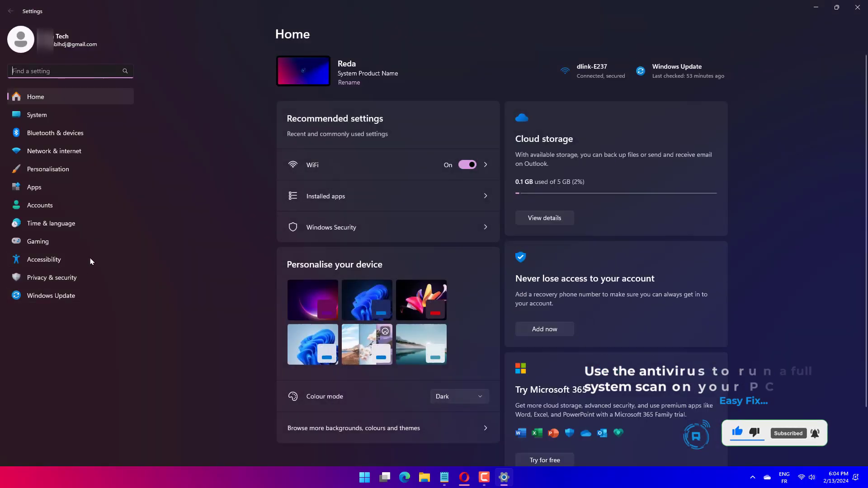
Open Windows Security's Virus & threat protection scan options via Privacy & security, then close it
left_click(80, 277)
left_click(365, 89)
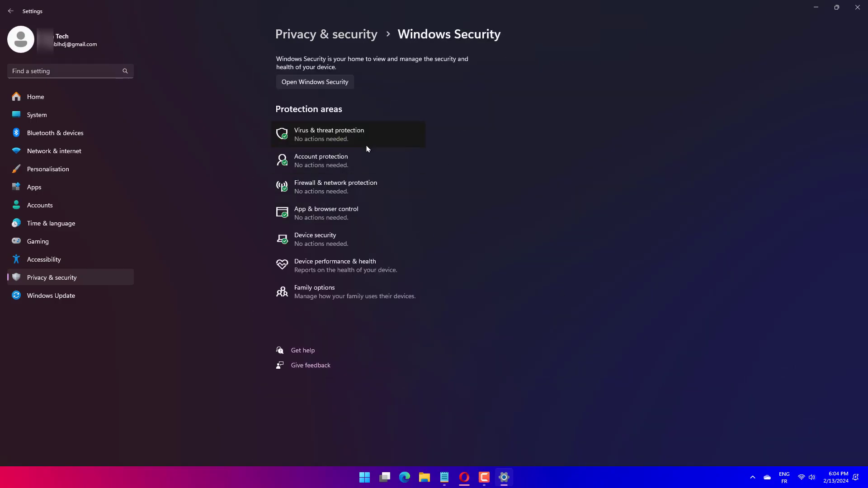
left_click(334, 88)
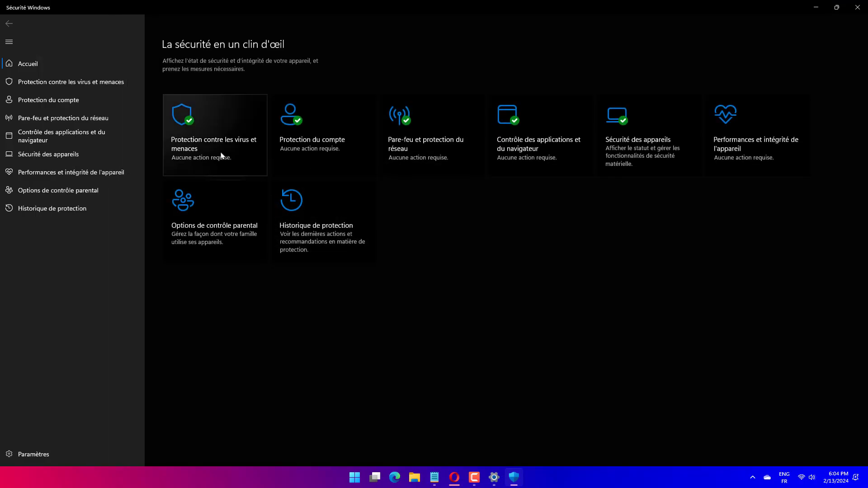
left_click(226, 159)
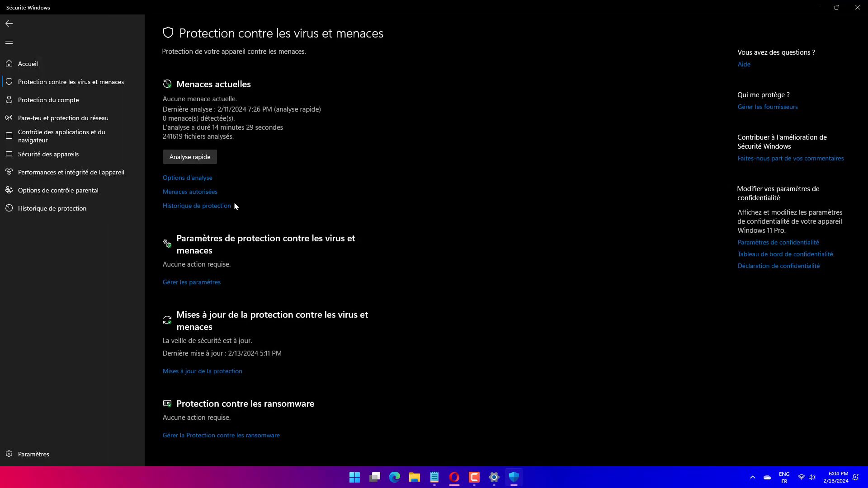
left_click(206, 181)
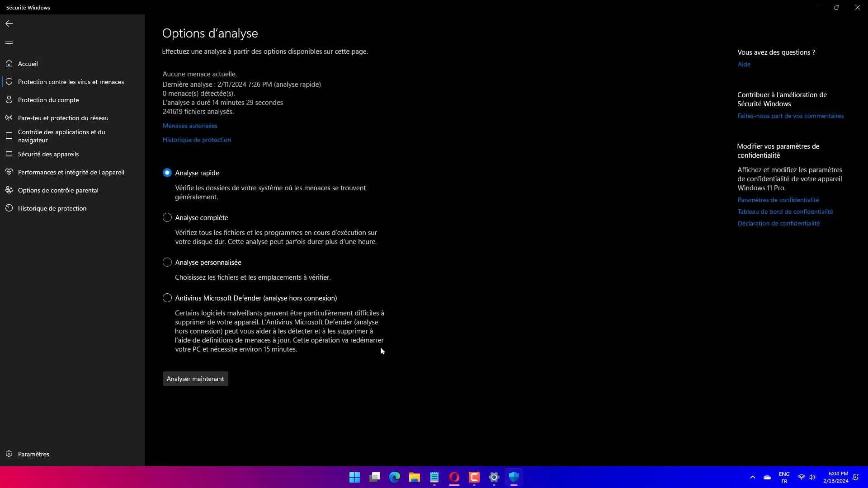
key("alt+F4")
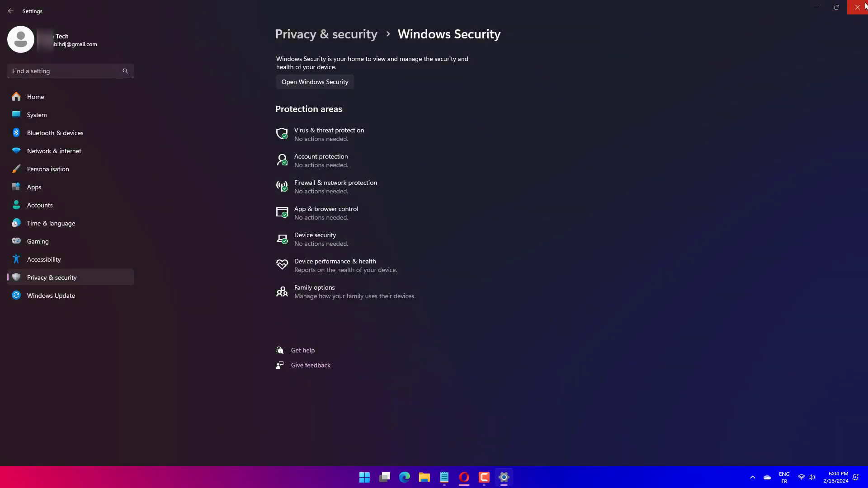
Navigate to System > Troubleshoot > Other trouble-shooters to reach the Windows Update troubleshooter
key("alt+F4")
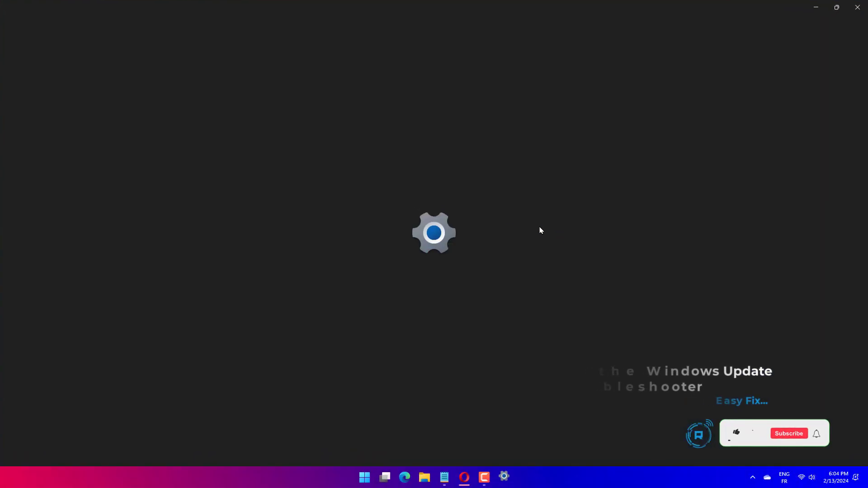
left_click(86, 116)
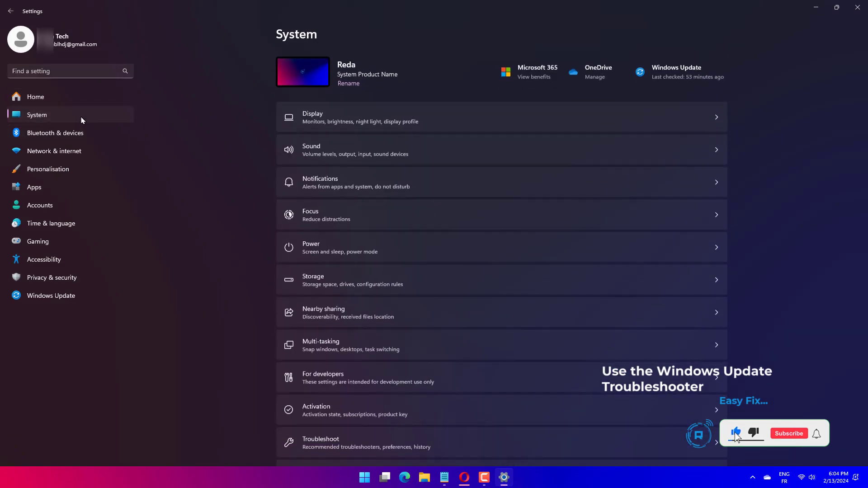
scroll(209, 273, "down", 3)
scroll(271, 254, "down", 2)
left_click(398, 216)
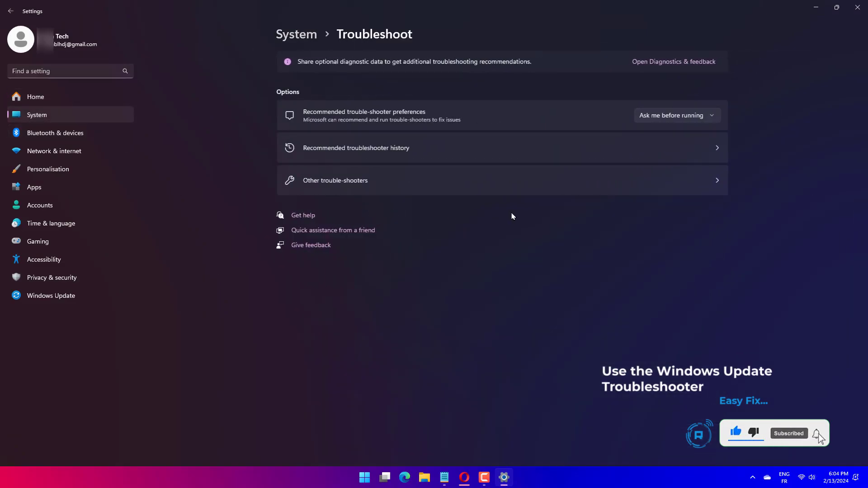
left_click(455, 185)
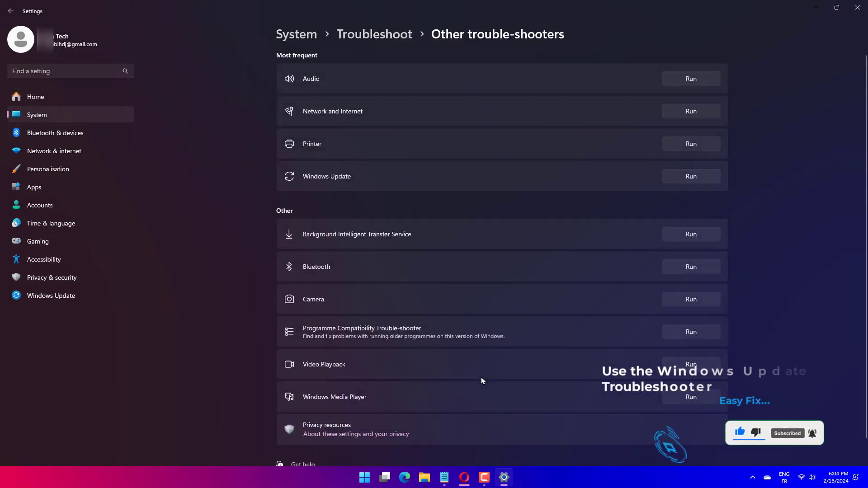
scroll(477, 429, "down", 1)
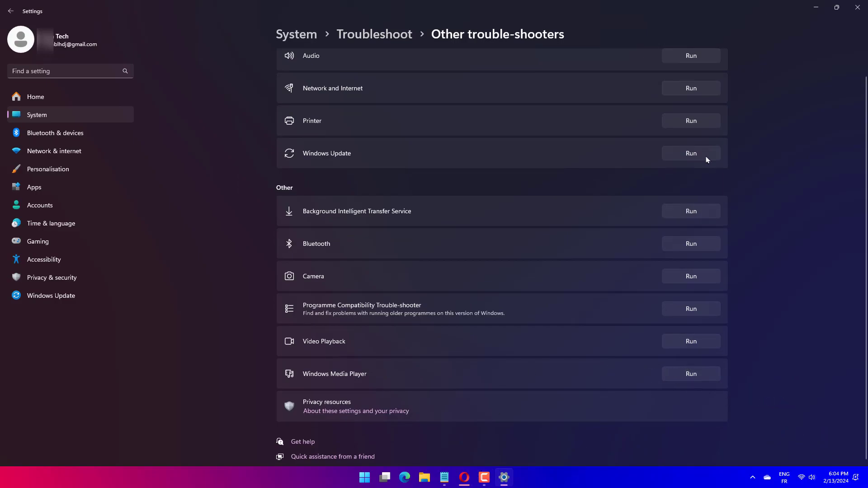